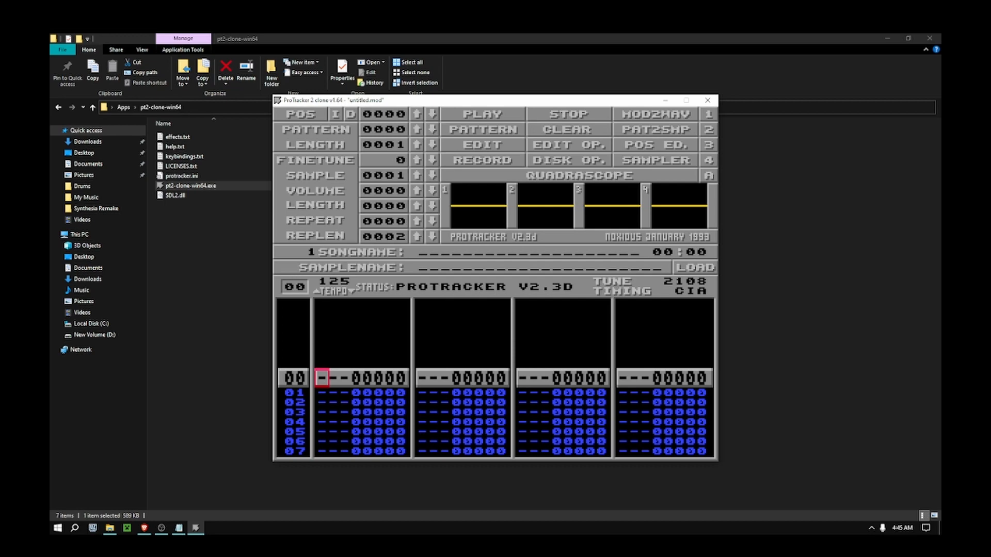
# Load AMEN BREAK SAMPLE.WAV from the Music Sample Folders, Jungle Music Sample, Drums directory into sample slot 1 and return to the main screen.
pyautogui.click(695, 267)
pyautogui.scroll(-3, 485, 197)
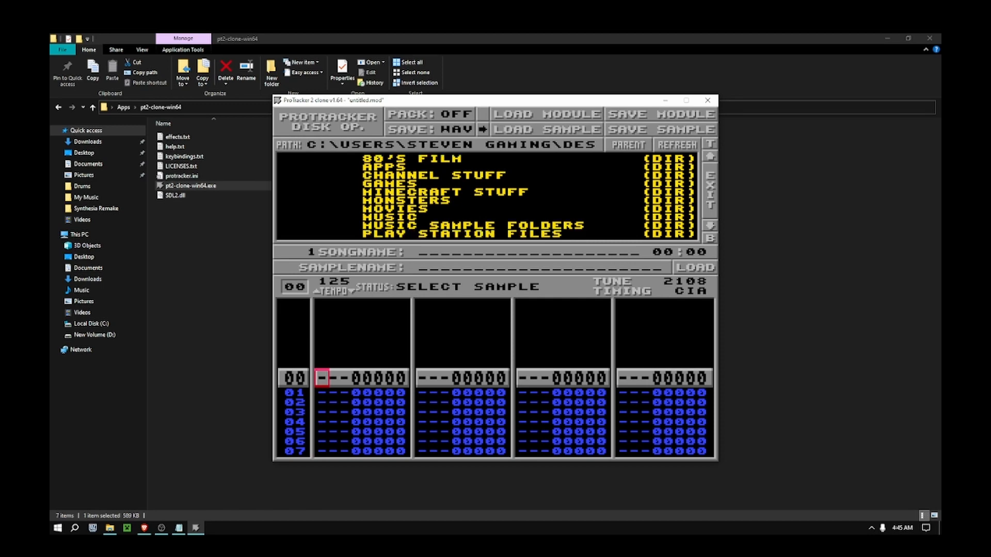
pyautogui.scroll(-2, 485, 196)
pyautogui.scroll(2, 485, 196)
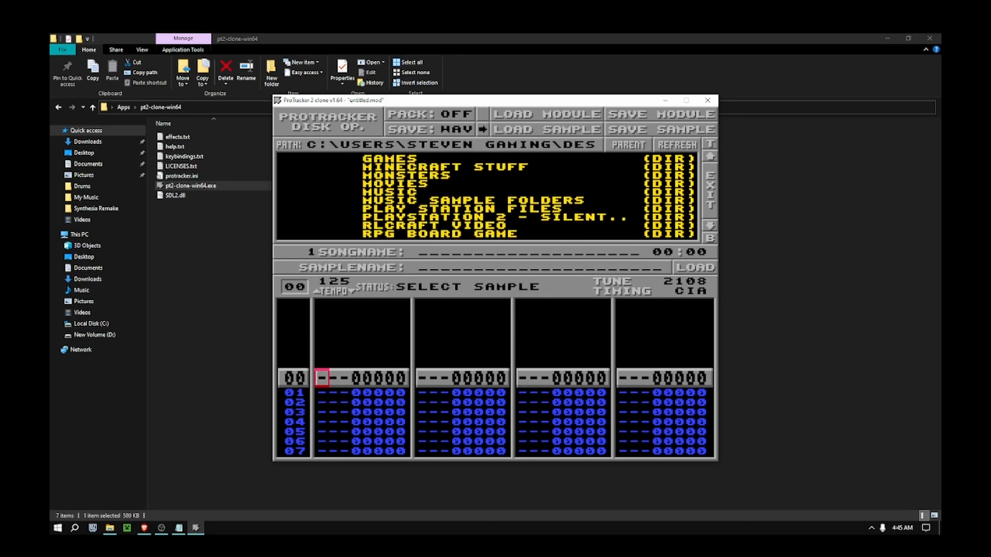
pyautogui.click(473, 201)
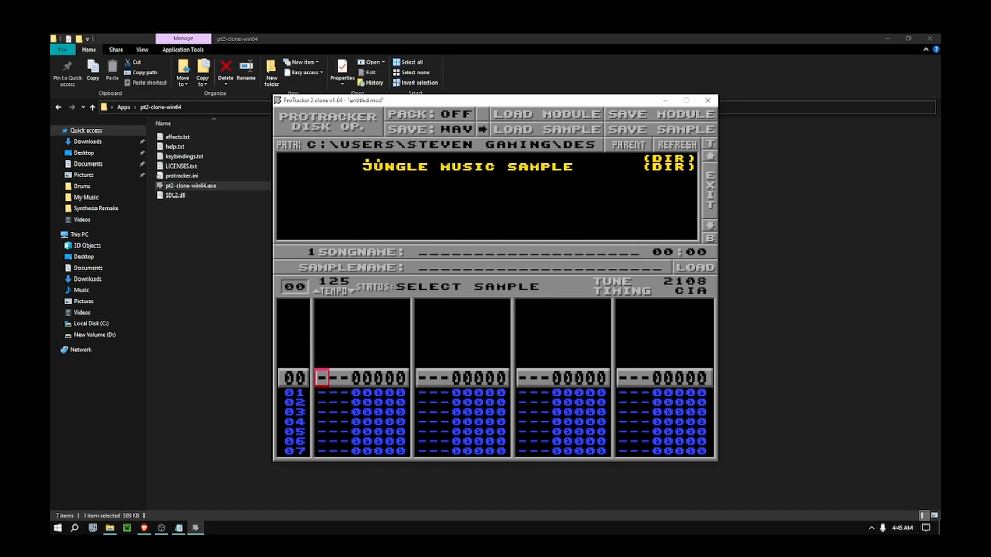
pyautogui.click(468, 166)
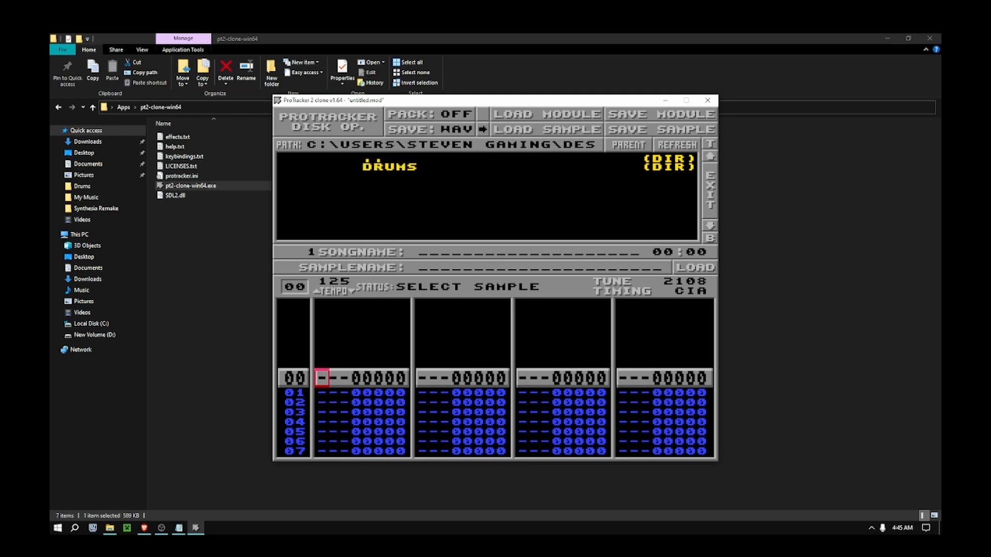
pyautogui.click(372, 165)
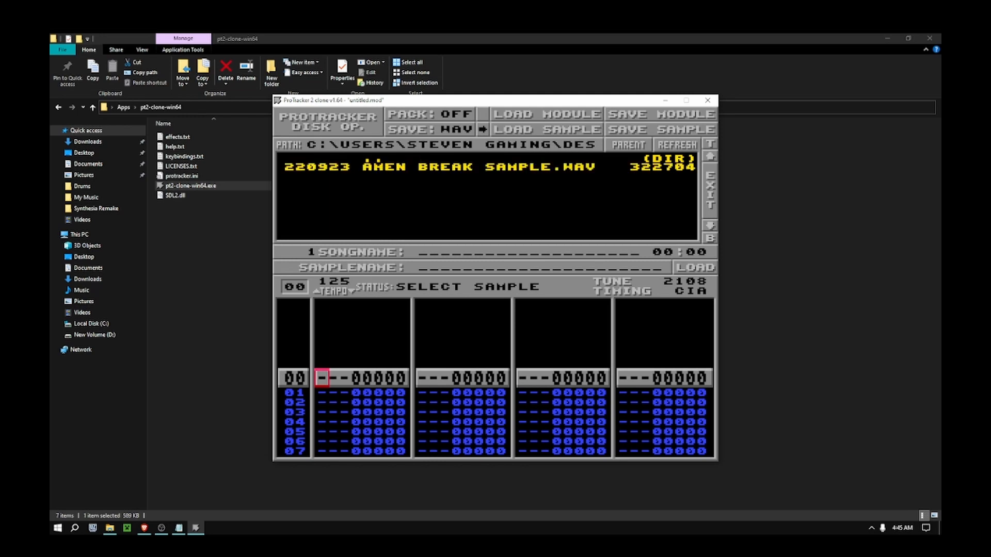
pyautogui.click(382, 167)
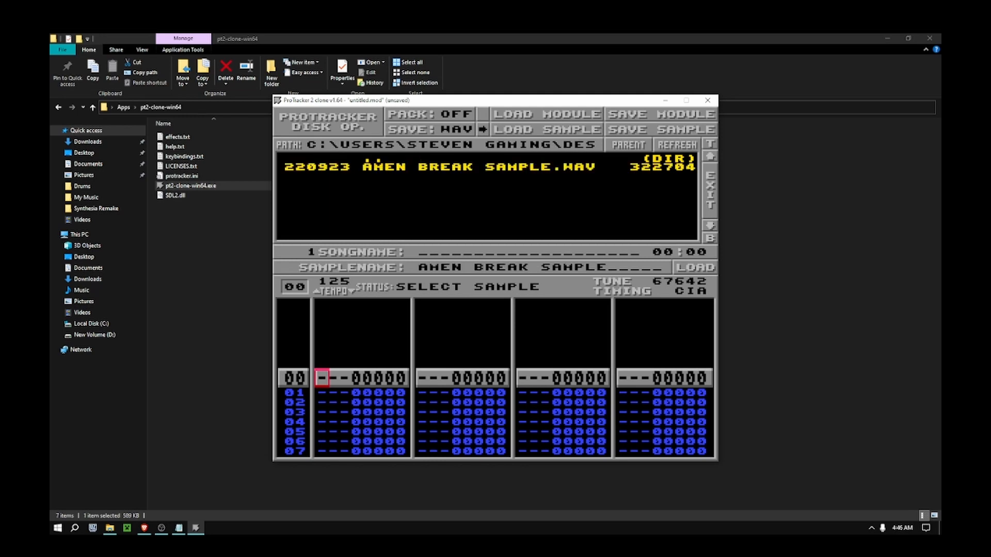
pyautogui.press('Escape')
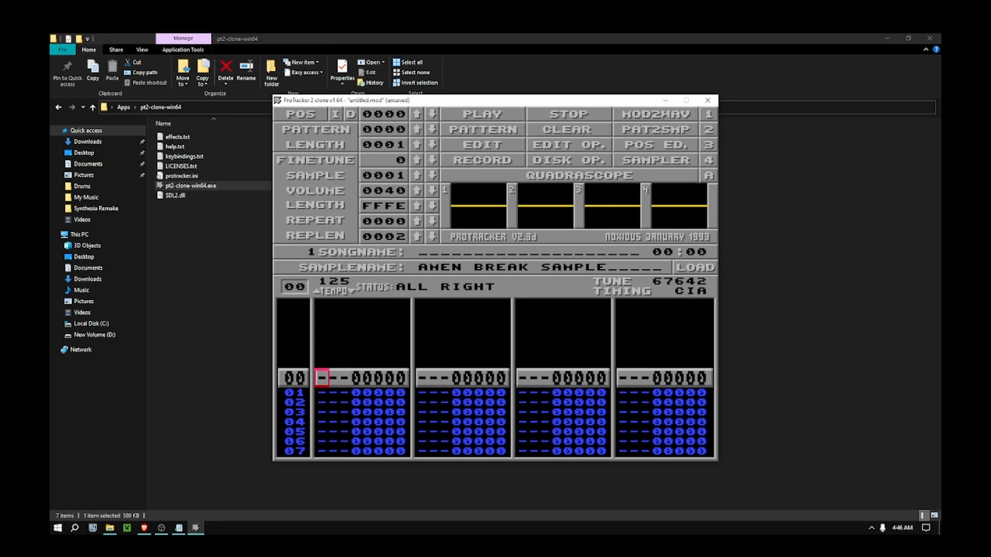
# Show the Amen break waveform in the sampler and audition it repeatedly from the start.
pyautogui.click(656, 160)
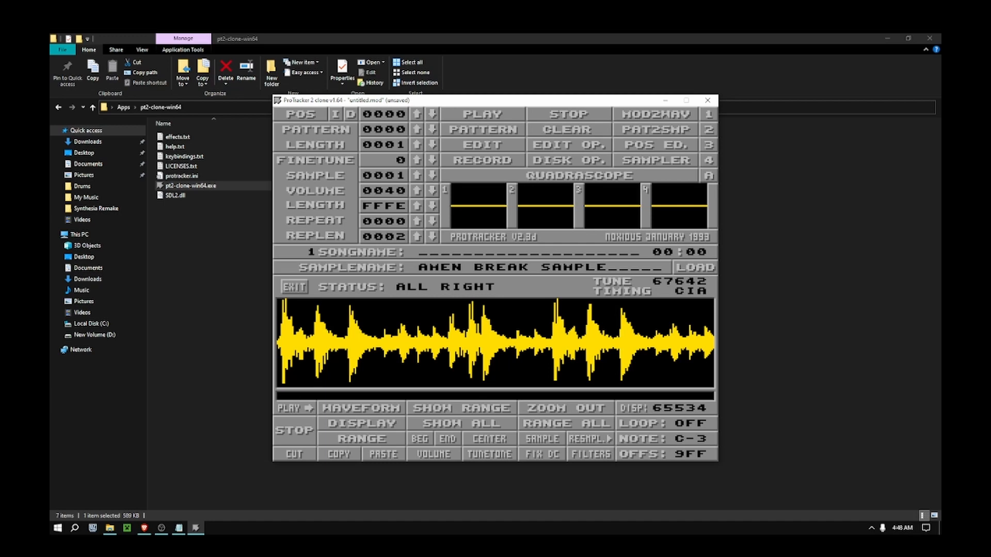
pyautogui.press('e')
pyautogui.press('e')
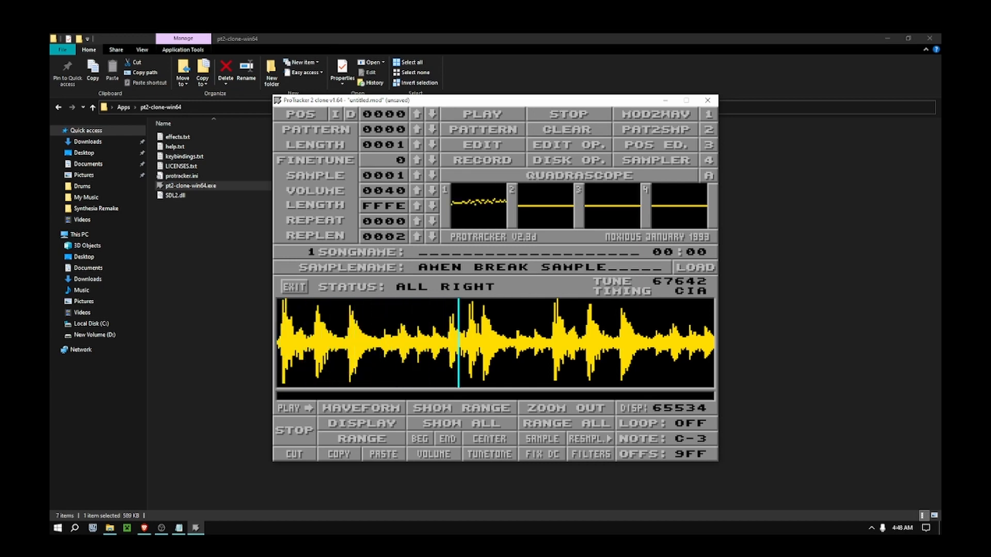
pyautogui.press('e')
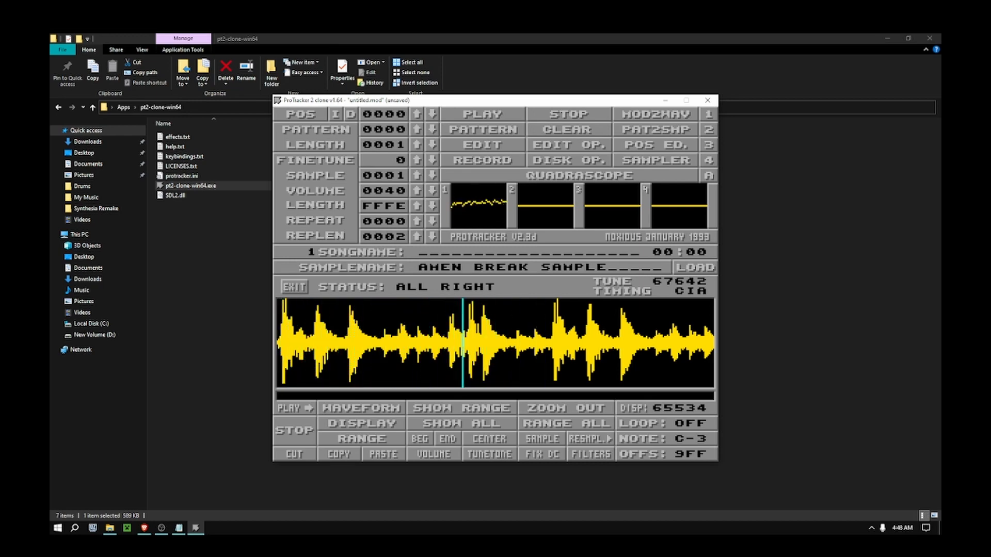
pyautogui.press('e')
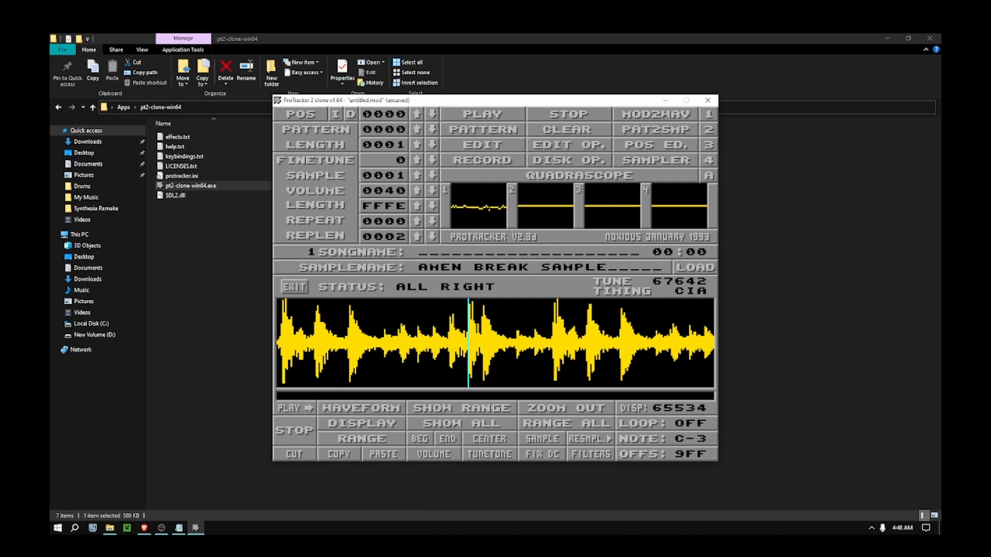
pyautogui.press('e')
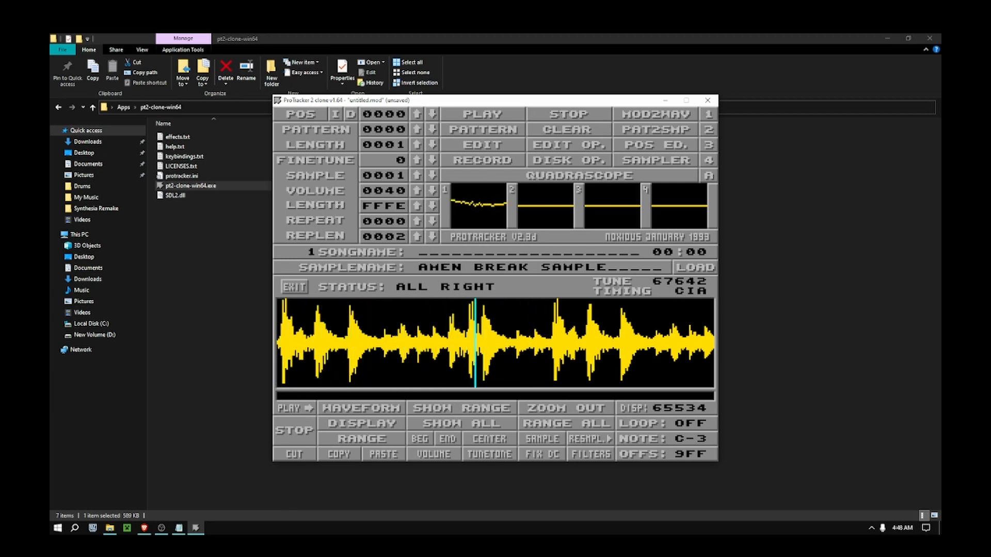
pyautogui.press('e')
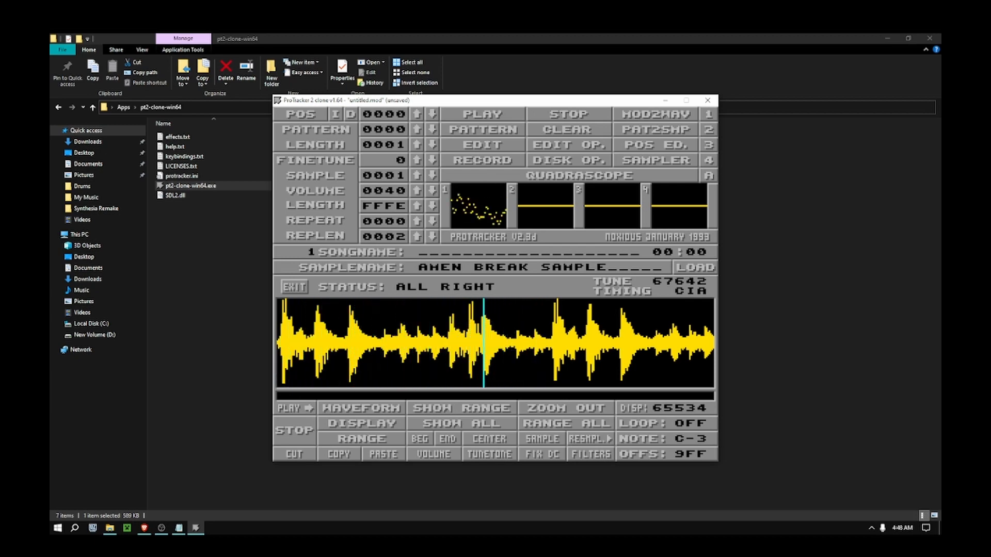
pyautogui.press('e')
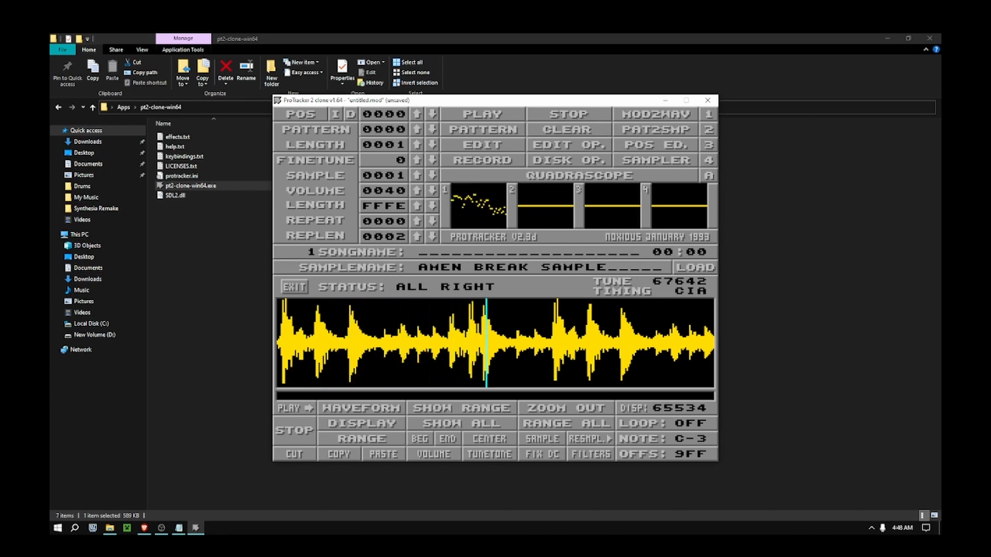
pyautogui.press('e')
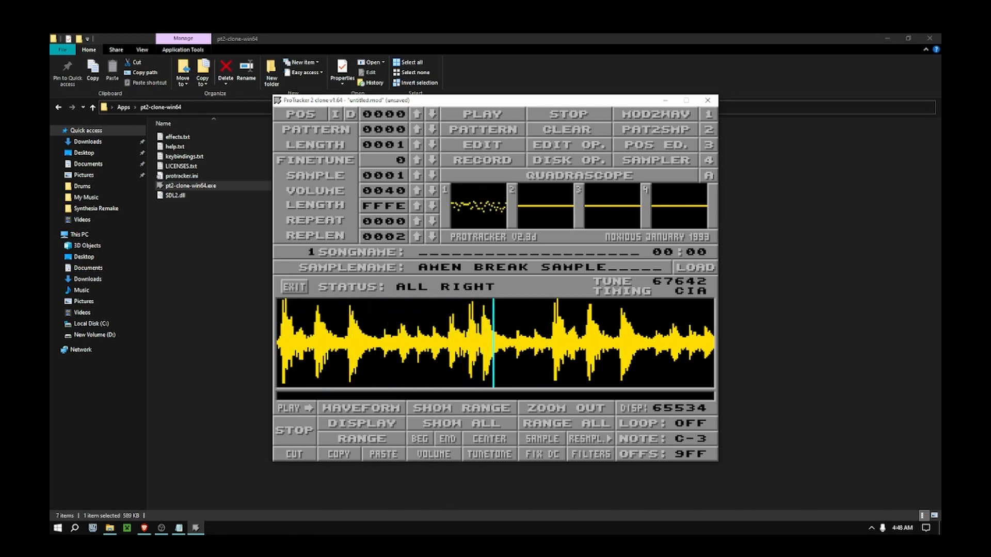
pyautogui.press('e')
pyautogui.press('e')
pyautogui.press('e')
pyautogui.press('e')
pyautogui.press('e')
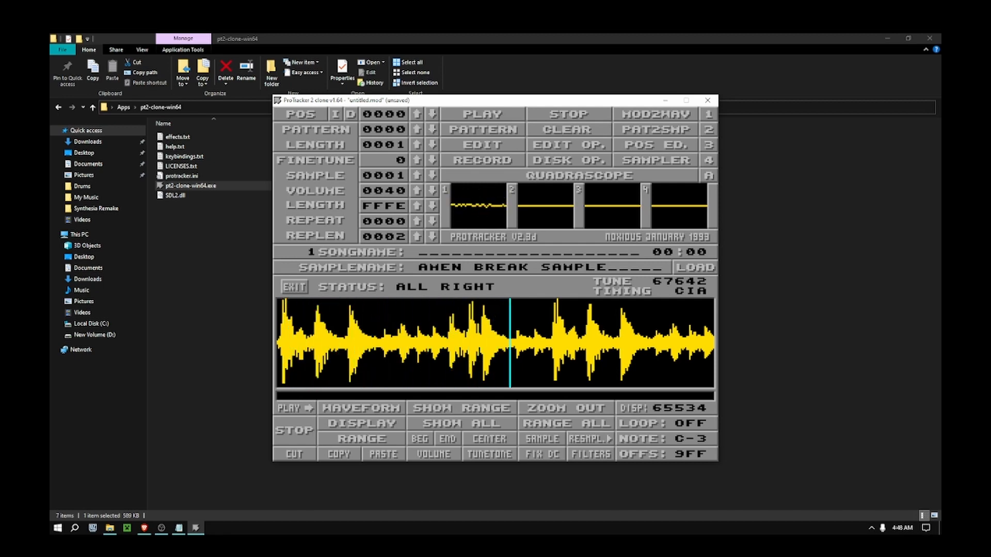
pyautogui.press('e')
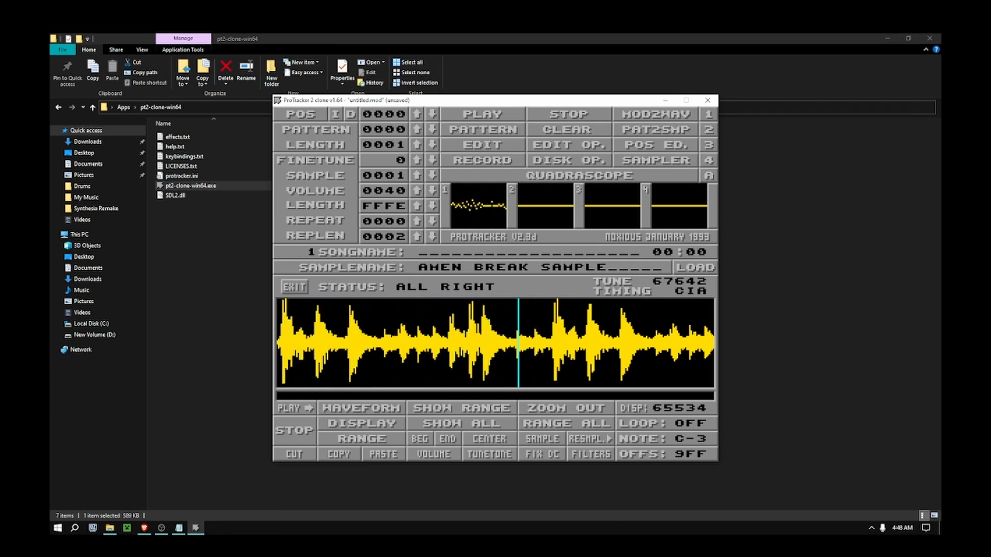
pyautogui.press('e')
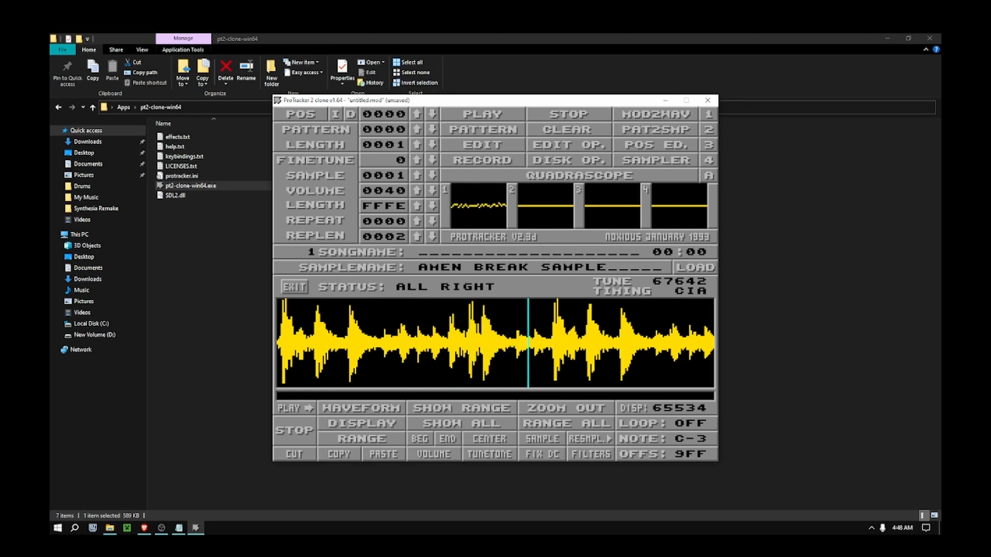
pyautogui.press('e')
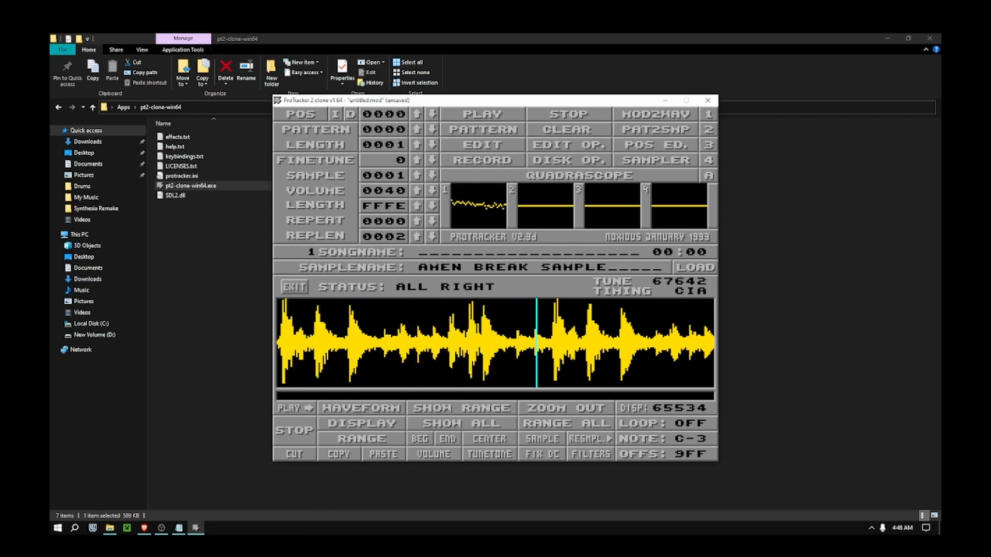
pyautogui.press('e')
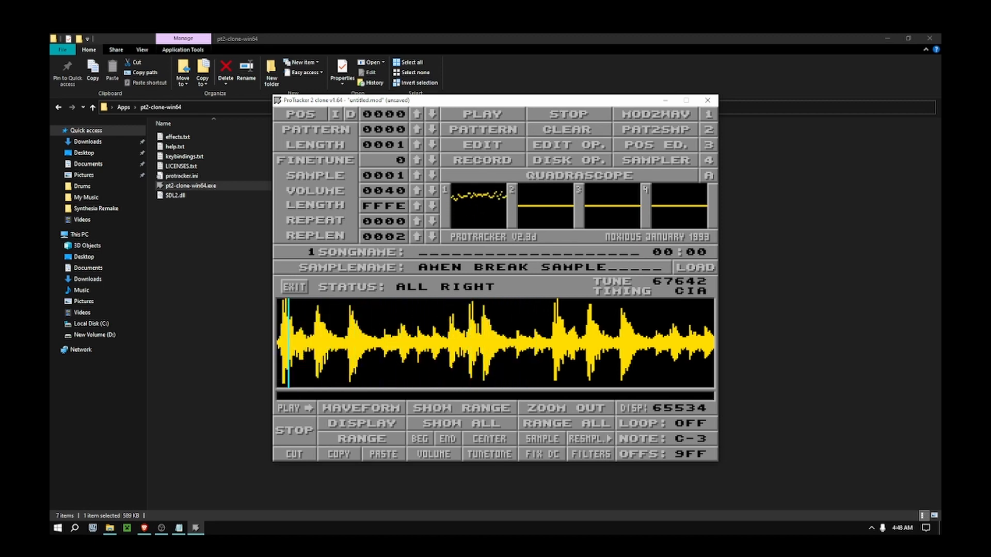
pyautogui.press('e')
pyautogui.press('e')
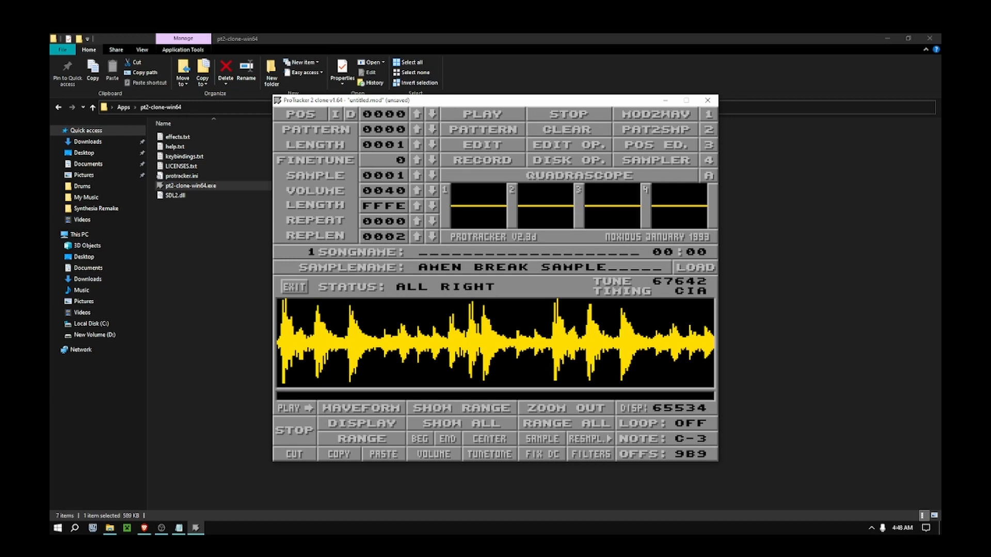
# Enable looping on the Amen break, set the loop end just before the large second-half hit (replen 9E28), and audition the loop.
pyautogui.click(643, 423)
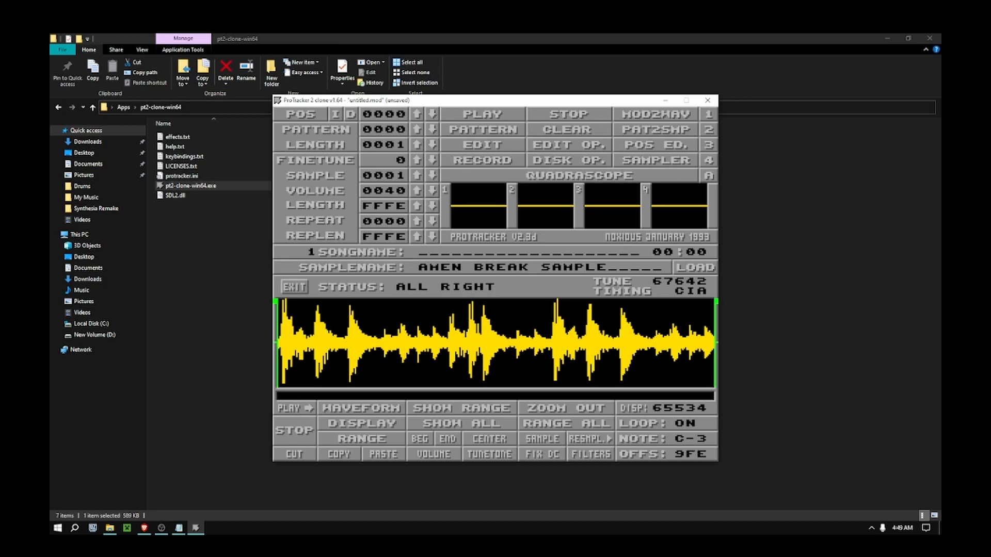
pyautogui.moveTo(716, 300); pyautogui.dragTo(547, 301)
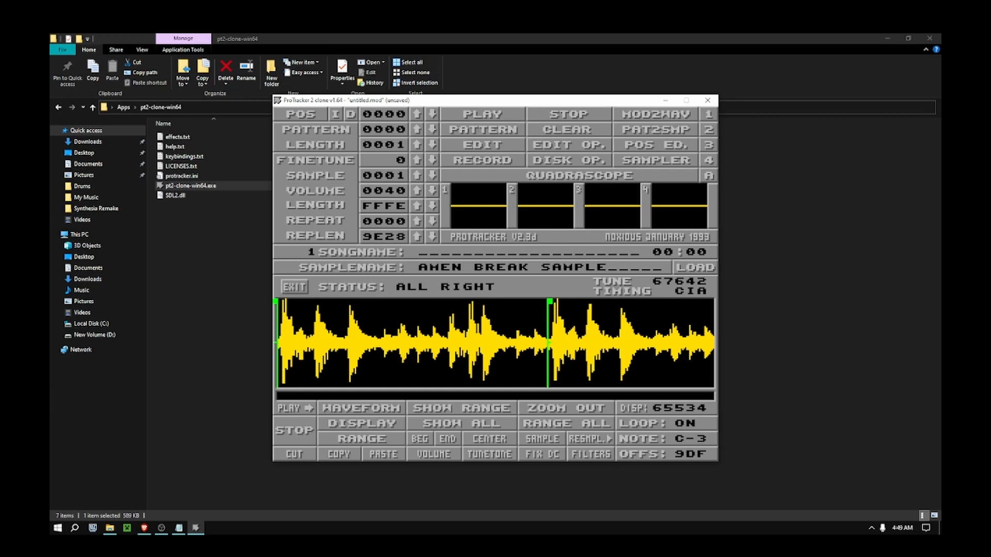
pyautogui.press('r')
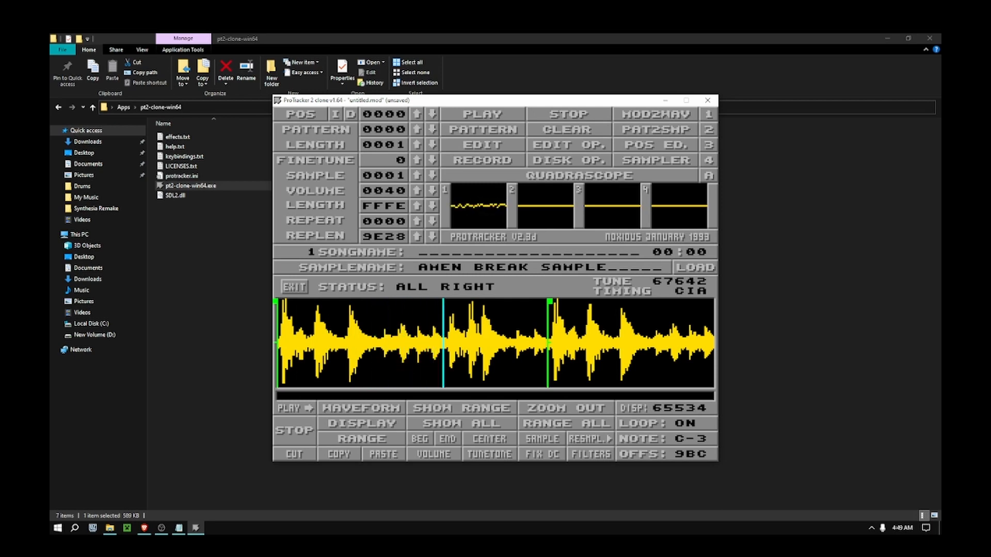
pyautogui.press('space')
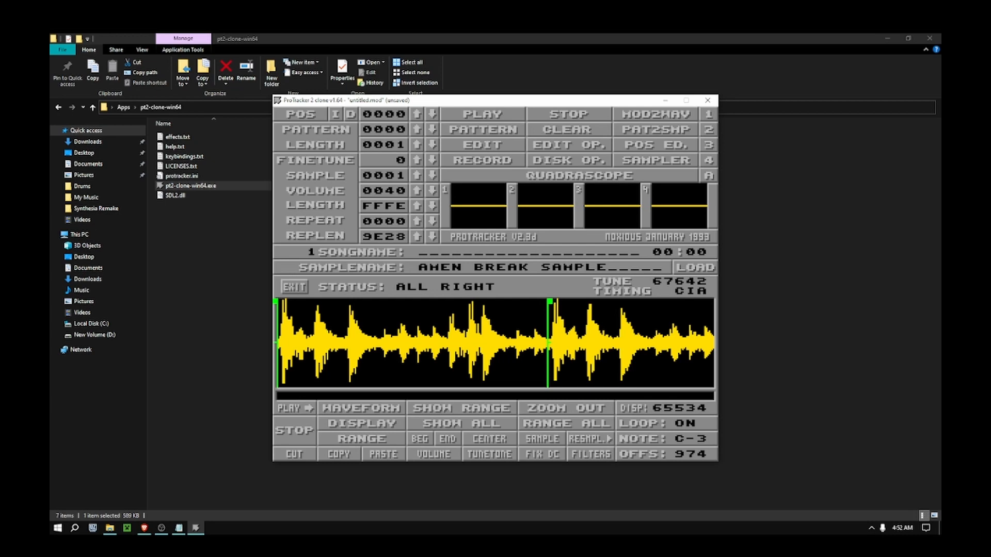
# Mark the drum hit just past the loop end to check its sample offset, and return to the pattern editor.
pyautogui.moveTo(560, 343)
pyautogui.mouseDown()
pyautogui.moveTo(546, 343)
pyautogui.moveTo(556, 343)
pyautogui.mouseUp()
pyautogui.click(555, 343)
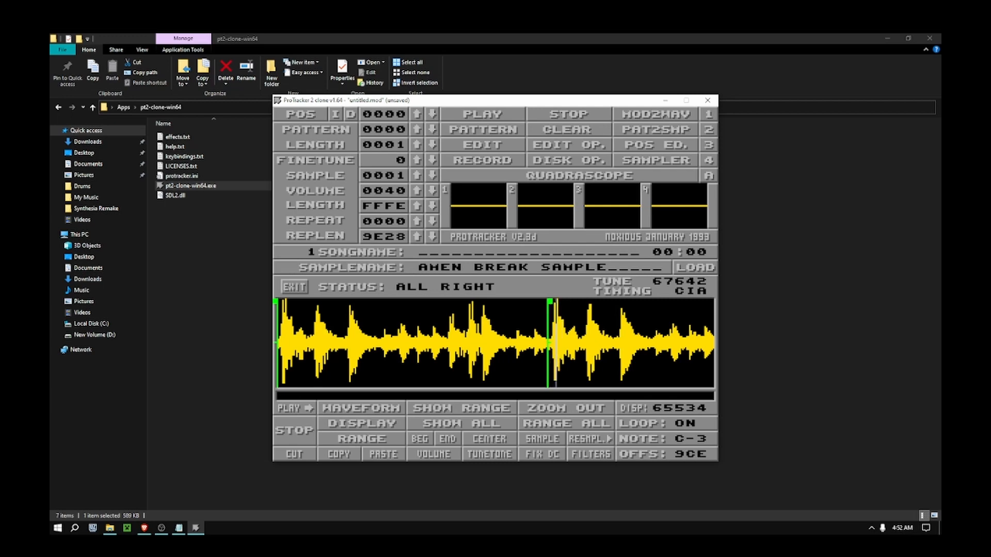
pyautogui.press('Escape')
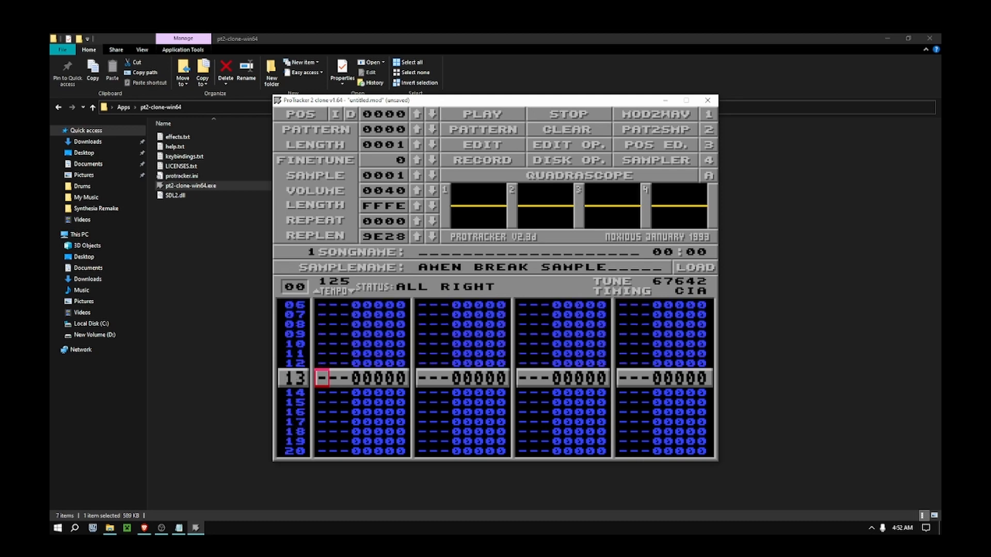
# Move up and down through the first channel's rows in pattern 0 to examine the row numbering and empty note slots.
pyautogui.press('Up')
pyautogui.press('Up')
pyautogui.press('Up')
pyautogui.press('Up')
pyautogui.press('Up')
pyautogui.press('Up')
pyautogui.press('Up')
pyautogui.press('Up')
pyautogui.press('Up')
pyautogui.press('Up')
pyautogui.press('Up')
pyautogui.press('Up')
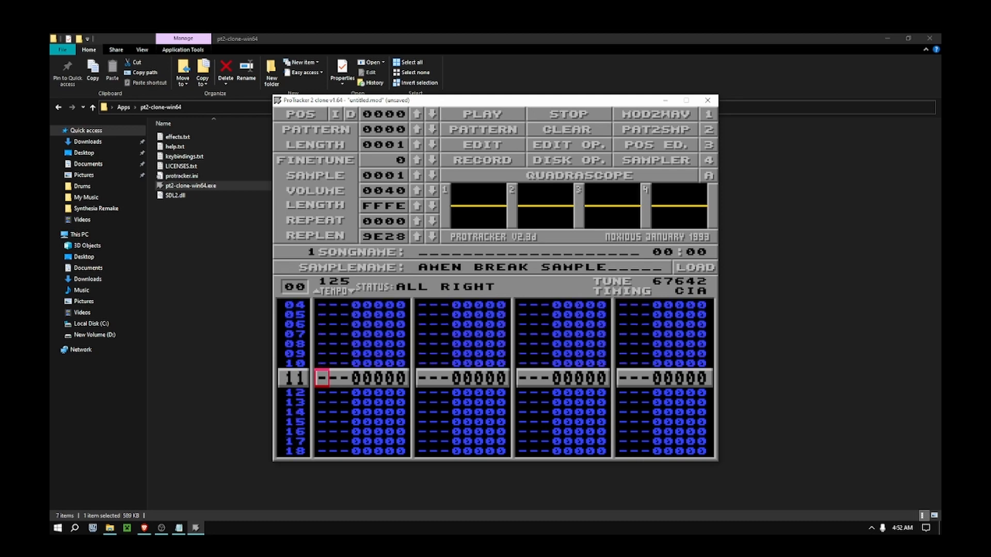
pyautogui.press('Up')
pyautogui.press('Up')
pyautogui.press('Up')
pyautogui.press('Down')
pyautogui.press('Down')
pyautogui.press('Down')
pyautogui.press('Down')
pyautogui.press('Down')
pyautogui.press('Down')
pyautogui.press('Down')
pyautogui.press('Down')
pyautogui.press('Down')
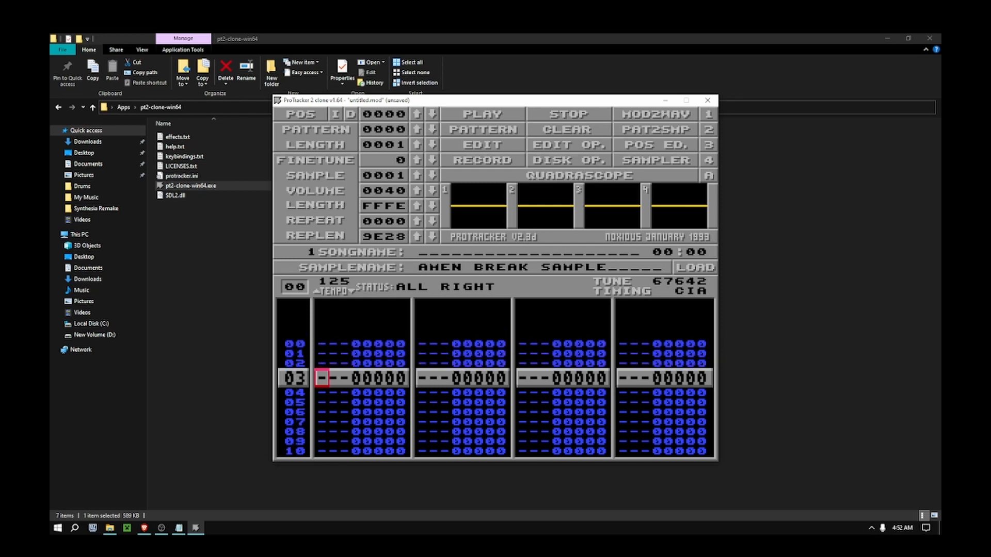
pyautogui.press('Down')
pyautogui.press('Down')
pyautogui.press('Down')
pyautogui.press('Down')
pyautogui.press('Down')
pyautogui.press('Down')
pyautogui.press('Down')
pyautogui.press('Down')
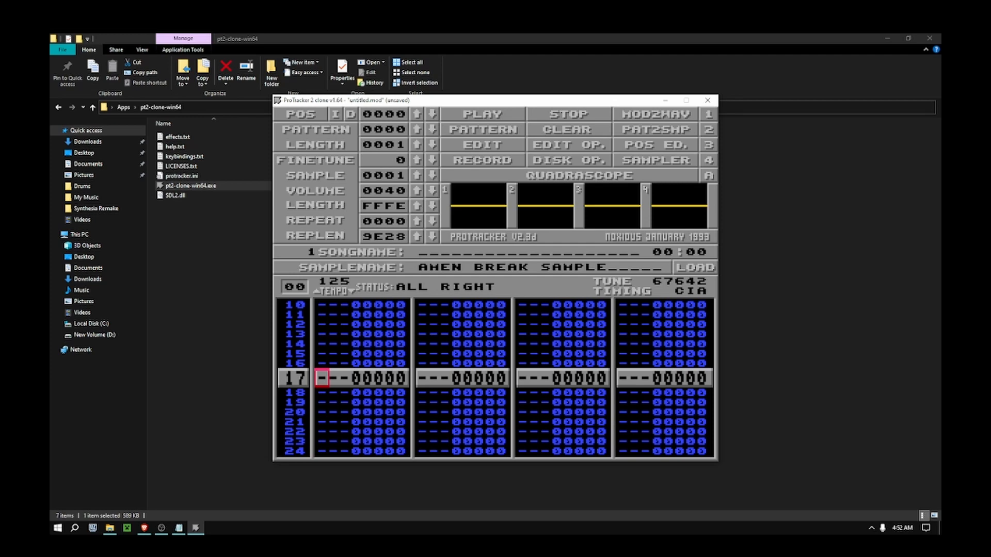
pyautogui.press('Up')
pyautogui.press('Up')
pyautogui.press('Up')
pyautogui.press('Up')
pyautogui.press('Up')
pyautogui.press('Up')
pyautogui.press('Up')
pyautogui.press('Up')
pyautogui.press('Up')
pyautogui.press('Up')
pyautogui.press('Up')
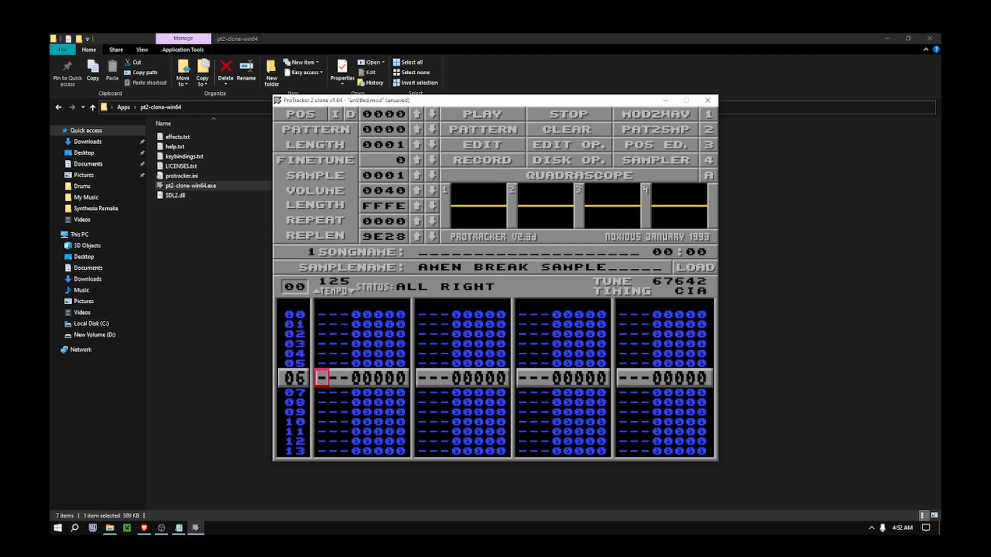
pyautogui.press('Up')
pyautogui.press('Up')
pyautogui.press('Up')
pyautogui.press('Up')
pyautogui.press('Up')
pyautogui.press('Up')
pyautogui.press('Down')
pyautogui.press('Down')
pyautogui.press('Down')
pyautogui.press('Down')
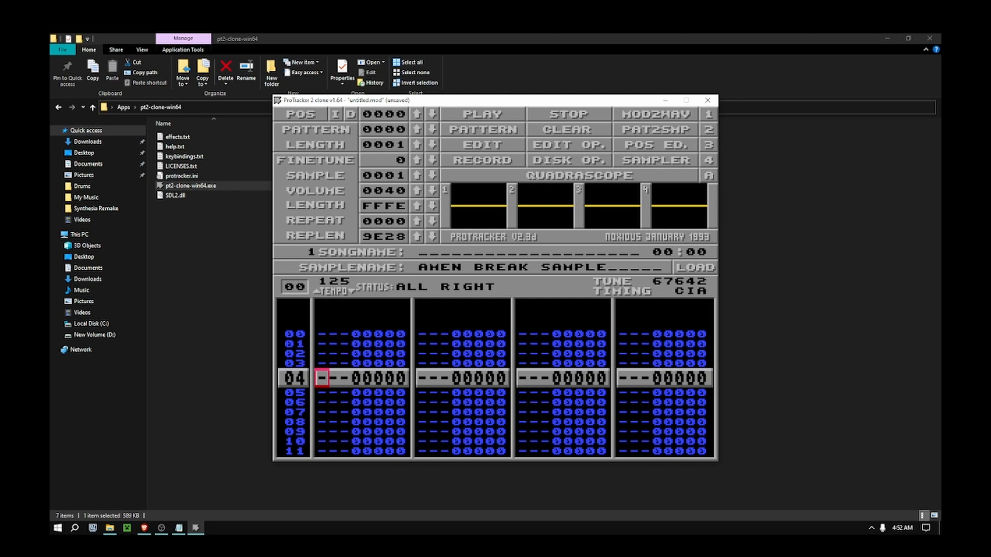
pyautogui.press('Up')
pyautogui.press('Up')
pyautogui.press('Up')
pyautogui.press('Up')
pyautogui.press('Down')
pyautogui.press('Down')
pyautogui.press('Down')
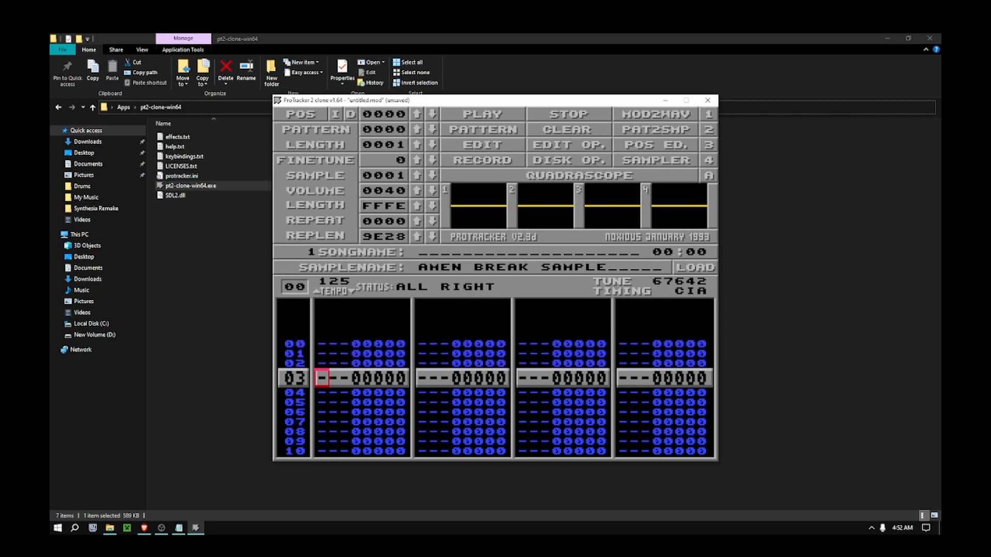
pyautogui.press('Down')
pyautogui.press('Down')
pyautogui.press('Down')
pyautogui.press('Down')
pyautogui.press('Down')
pyautogui.press('Down')
pyautogui.press('Down')
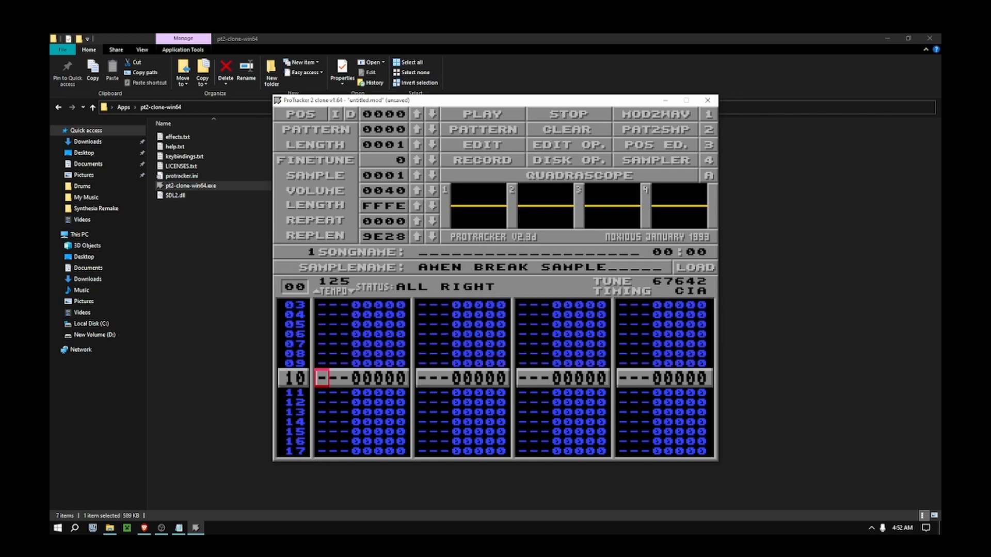
pyautogui.press('Down')
pyautogui.press('Down')
pyautogui.press('Down')
pyautogui.press('Down')
pyautogui.press('Down')
pyautogui.press('Down')
pyautogui.press('Down')
pyautogui.press('Down')
pyautogui.press('Down')
pyautogui.press('Down')
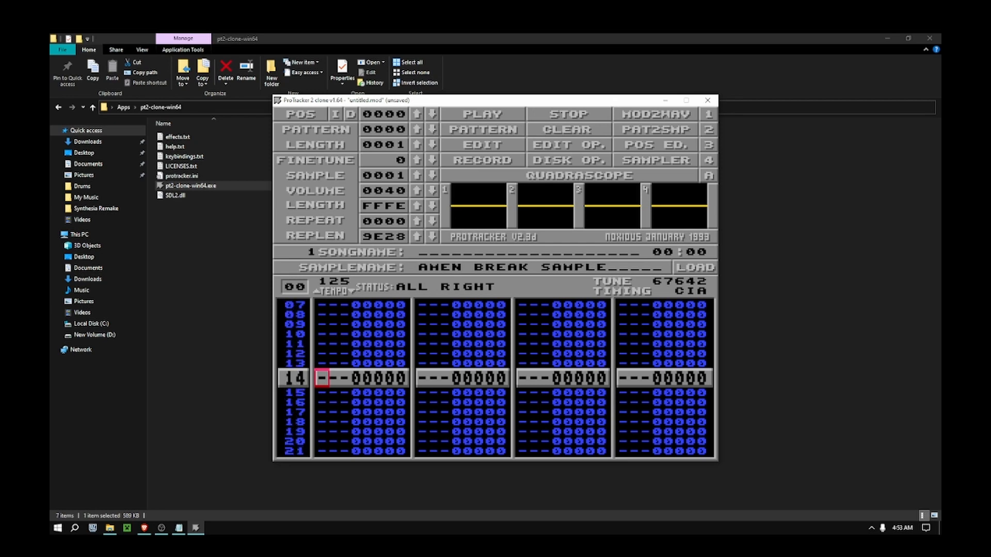
# Step back and forth through the opening rows of pattern 0 in the first channel to examine the spacing of the row positions.
pyautogui.press('Up')
pyautogui.press('Up')
pyautogui.press('Up')
pyautogui.press('Up')
pyautogui.press('Up')
pyautogui.press('Up')
pyautogui.press('Up')
pyautogui.press('Up')
pyautogui.press('Up')
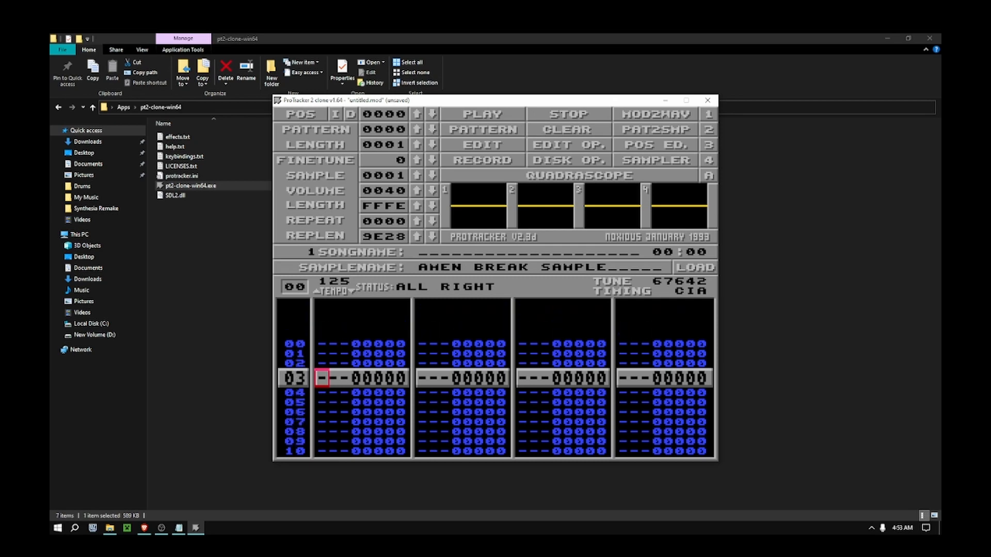
pyautogui.press('Down')
pyautogui.press('Down')
pyautogui.press('Down')
pyautogui.press('Down')
pyautogui.press('Down')
pyautogui.press('Down')
pyautogui.press('Down')
pyautogui.press('Down')
pyautogui.press('Down')
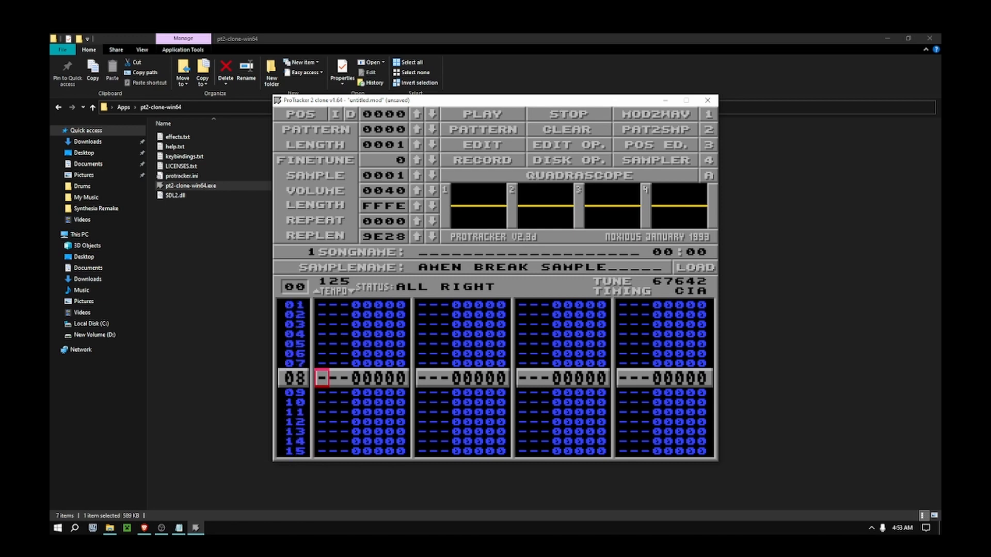
pyautogui.press('Up')
pyautogui.press('Up')
pyautogui.press('Up')
pyautogui.press('Up')
pyautogui.press('Up')
pyautogui.press('Up')
pyautogui.press('Up')
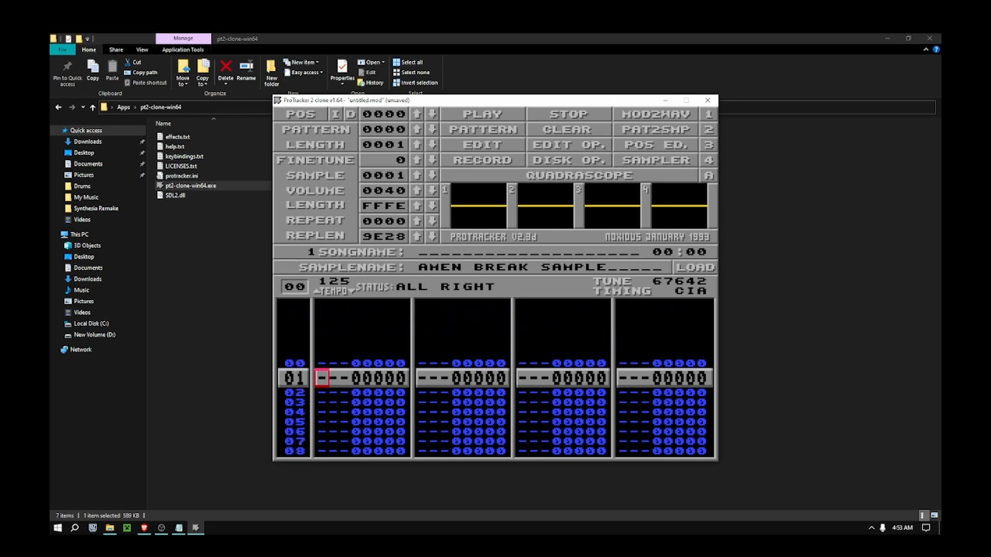
pyautogui.press('Down')
pyautogui.press('Down')
pyautogui.press('Down')
pyautogui.press('Down')
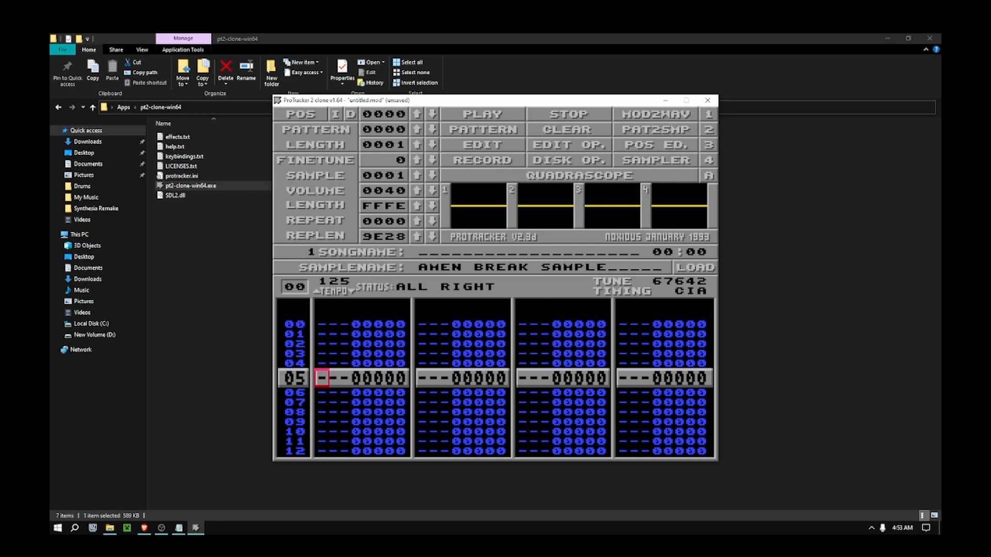
pyautogui.press('Down')
pyautogui.press('Down')
pyautogui.press('Down')
pyautogui.press('Down')
pyautogui.press('Down')
pyautogui.press('Down')
pyautogui.press('Down')
pyautogui.press('Down')
pyautogui.press('Down')
pyautogui.press('Down')
pyautogui.press('Down')
pyautogui.press('Down')
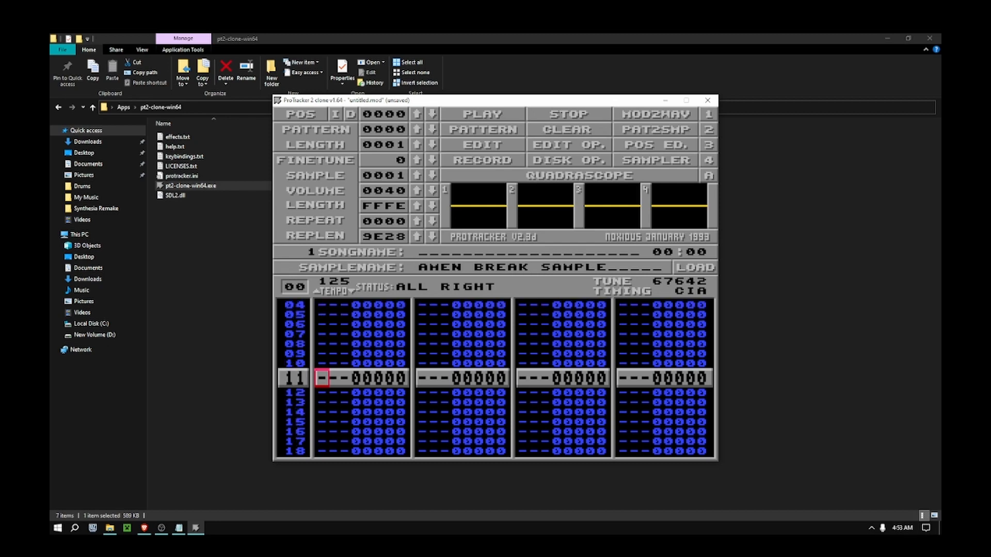
pyautogui.press('Down')
pyautogui.press('Down')
# Return the edit cursor to row 00 of the first channel in pattern 0.
pyautogui.press('Up')
pyautogui.press('Up')
pyautogui.press('Up')
pyautogui.press('Up')
pyautogui.press('Up')
pyautogui.press('Up')
pyautogui.press('Up')
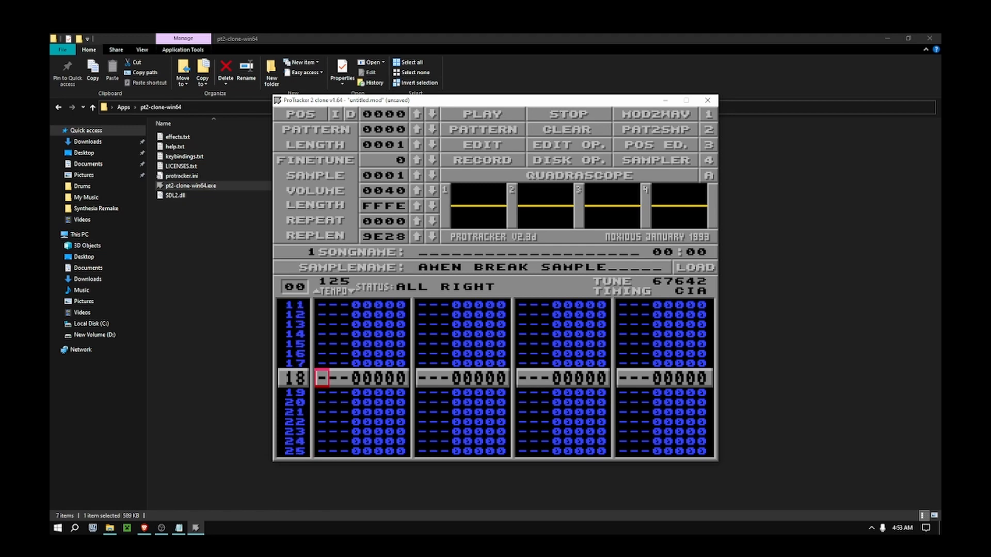
pyautogui.press('Up')
pyautogui.press('Up')
pyautogui.press('Up')
pyautogui.press('Up')
pyautogui.press('Up')
pyautogui.press('Up')
pyautogui.press('Up')
pyautogui.press('Up')
pyautogui.press('Up')
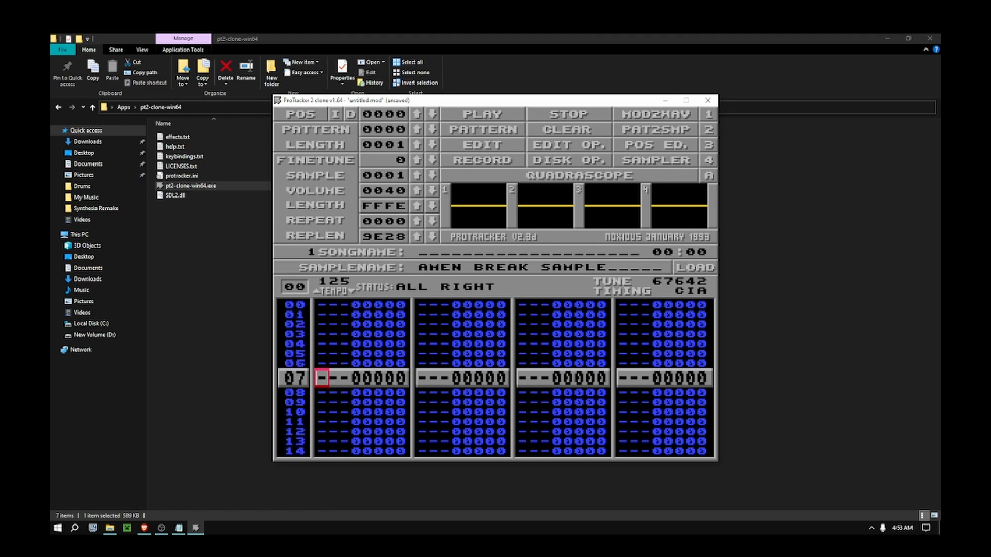
pyautogui.press('Up')
pyautogui.press('Up')
pyautogui.press('Up')
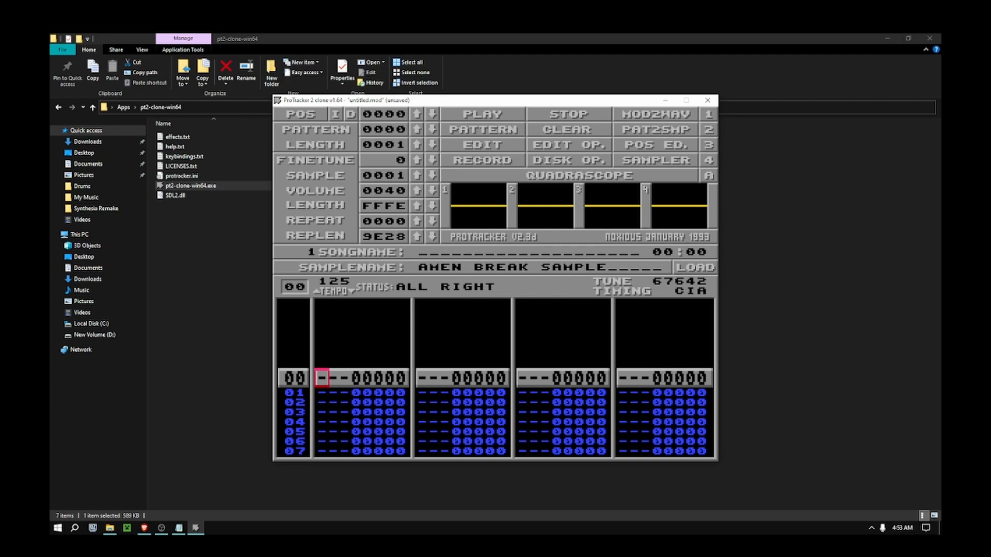
pyautogui.moveTo(495, 100); pyautogui.dragTo(459, 103)
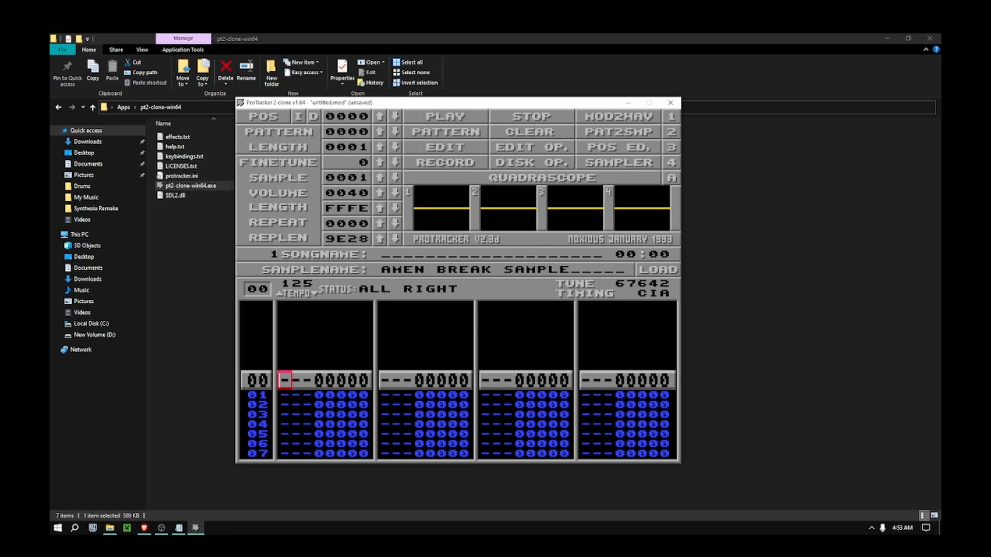
pyautogui.moveTo(459, 102); pyautogui.dragTo(490, 102)
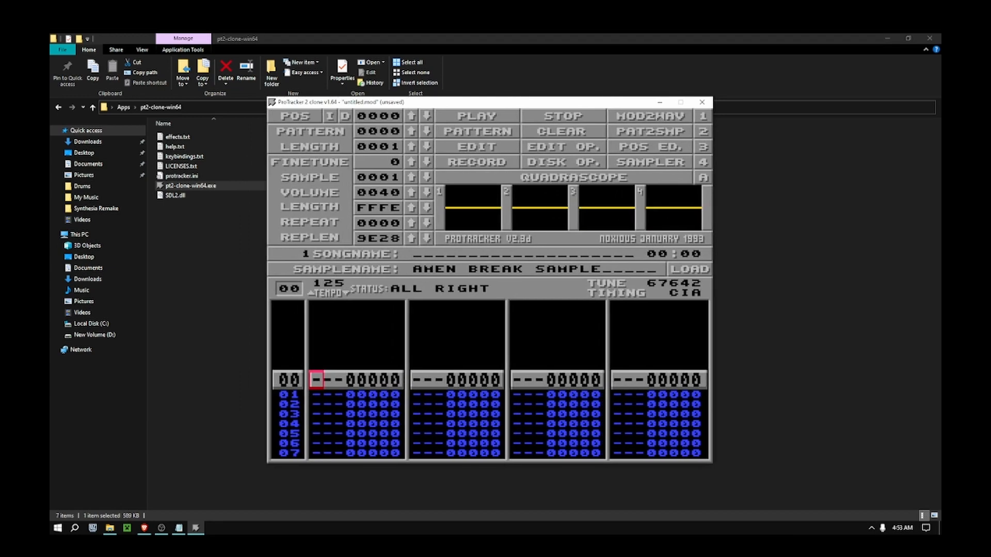